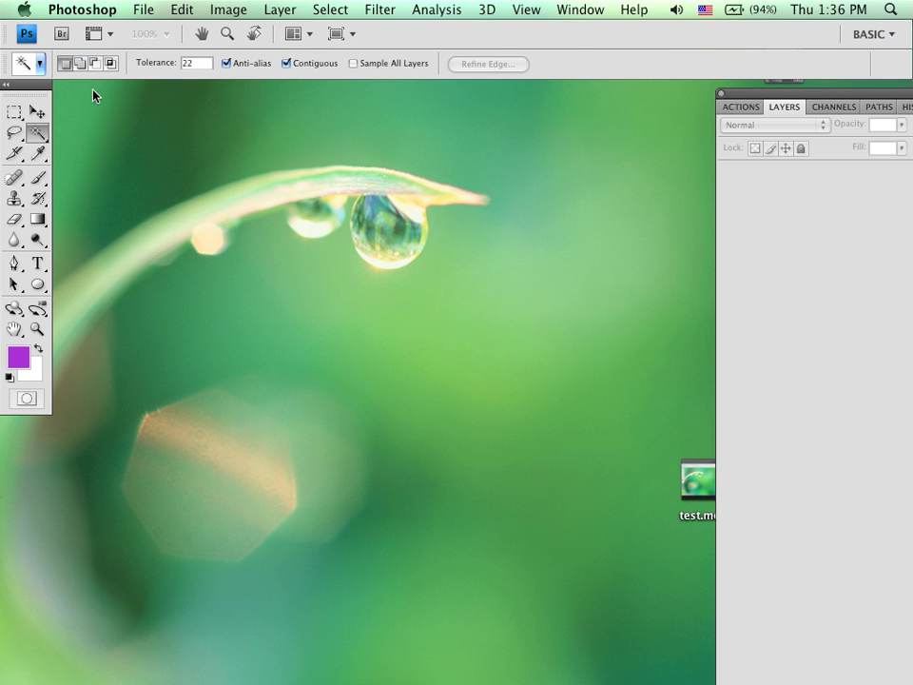
# Launch Adobe Bridge from Photoshop's application bar.
pyautogui.click(60, 36)
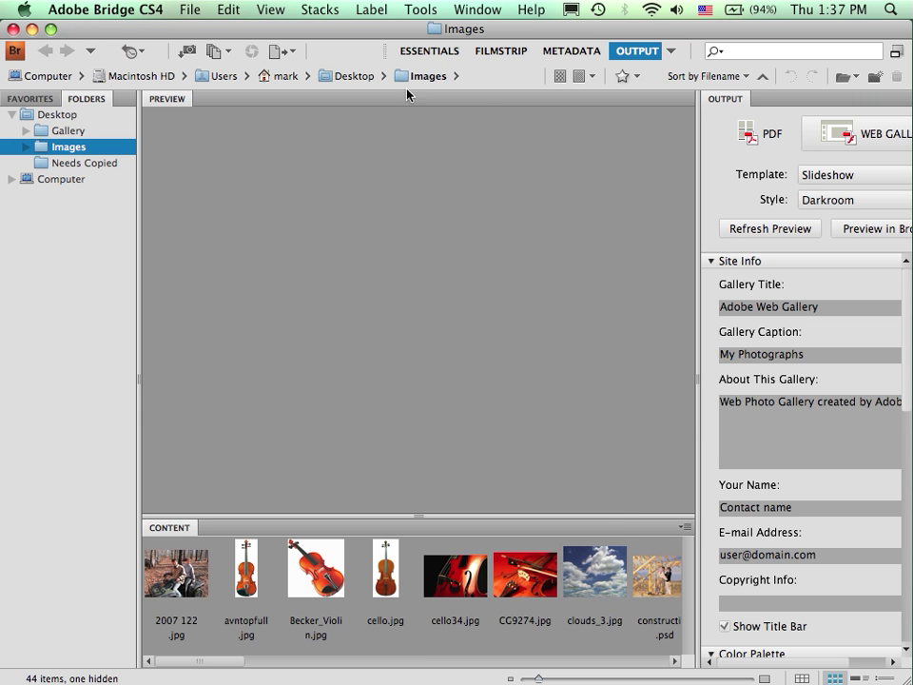
# Show the Output workspace's Web Gallery settings, after glancing at PDF, and widen the Output panel.
pyautogui.click(635, 53)
pyautogui.click(756, 137)
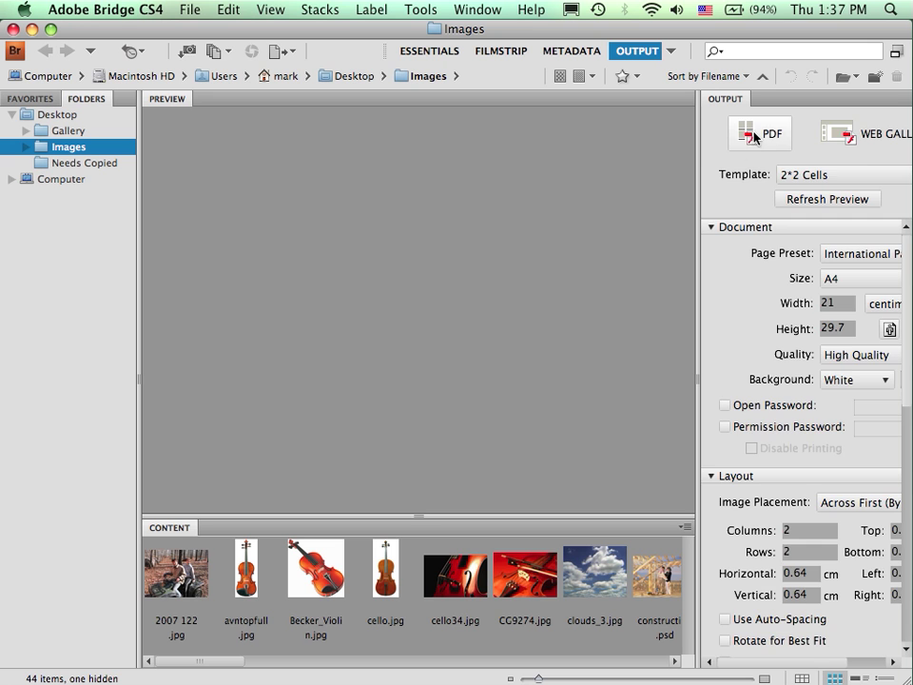
pyautogui.click(858, 141)
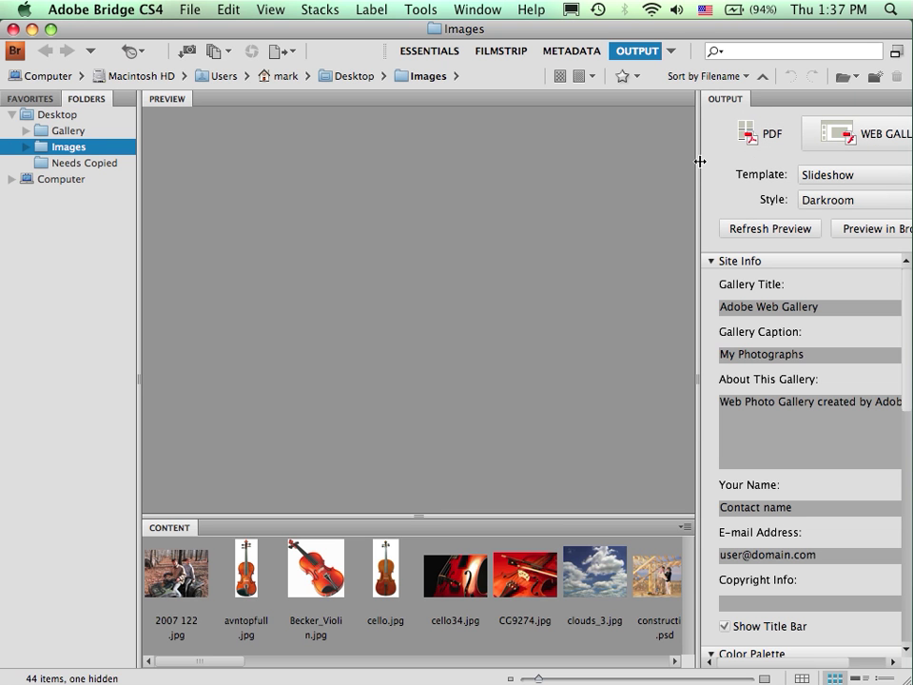
pyautogui.moveTo(695, 163); pyautogui.dragTo(644, 163)
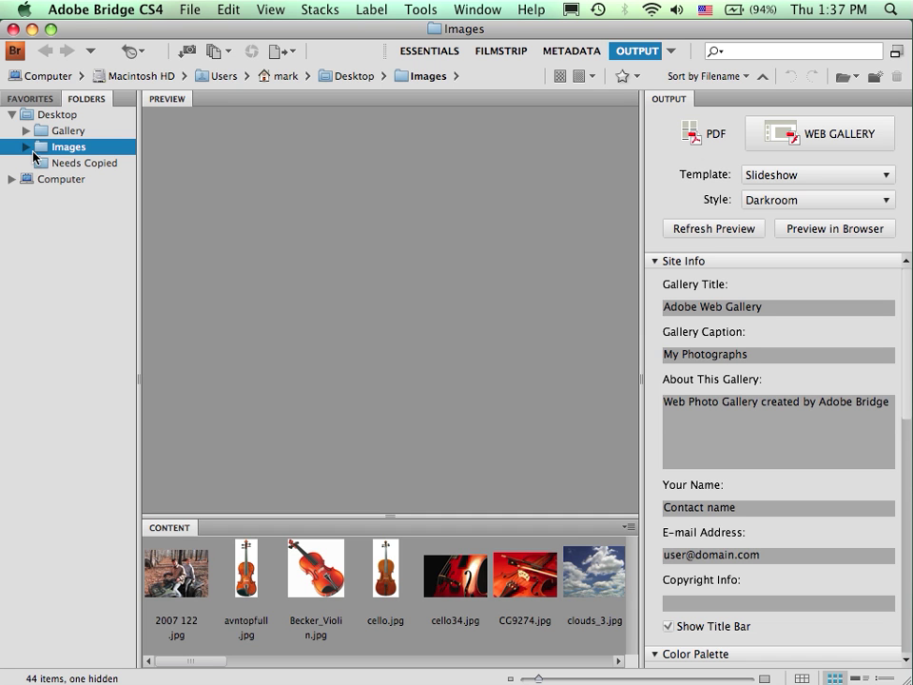
# Expand Computer and Macintosh HD in Folders, return to Images, and preview 2007 122.jpg.
pyautogui.click(12, 179)
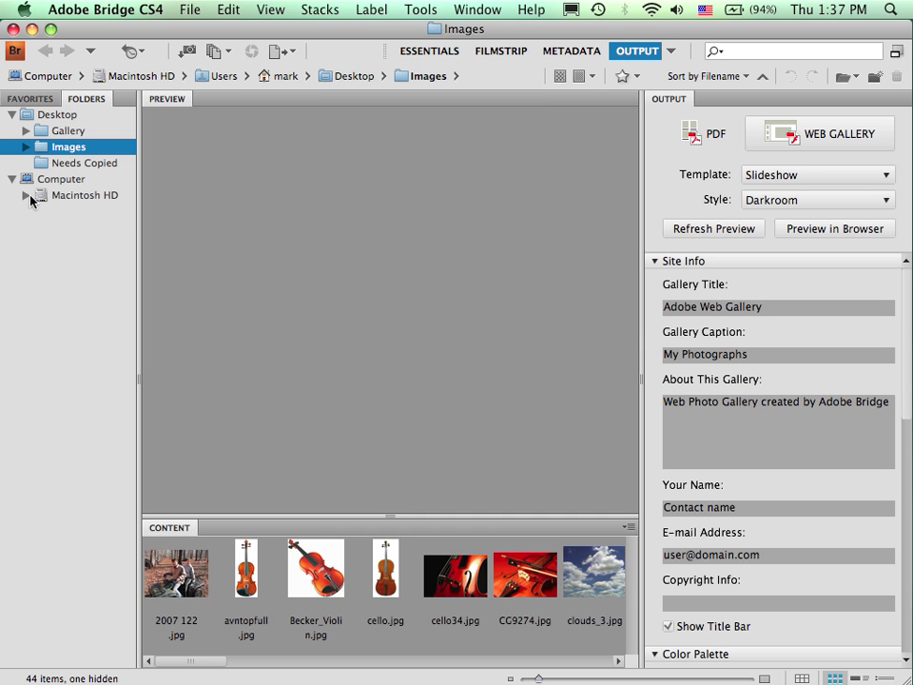
pyautogui.click(27, 195)
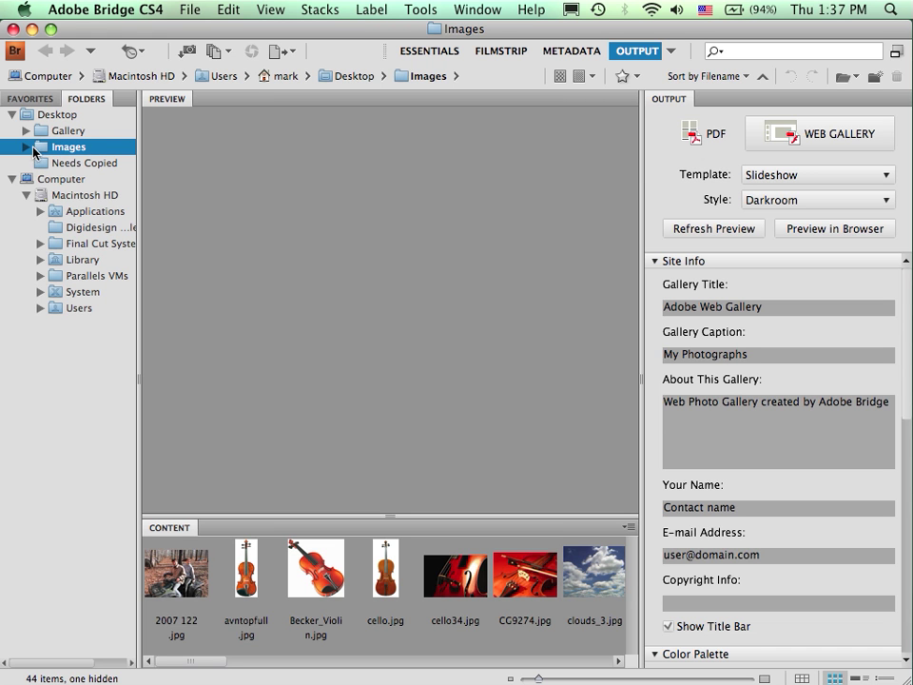
pyautogui.press('Down')
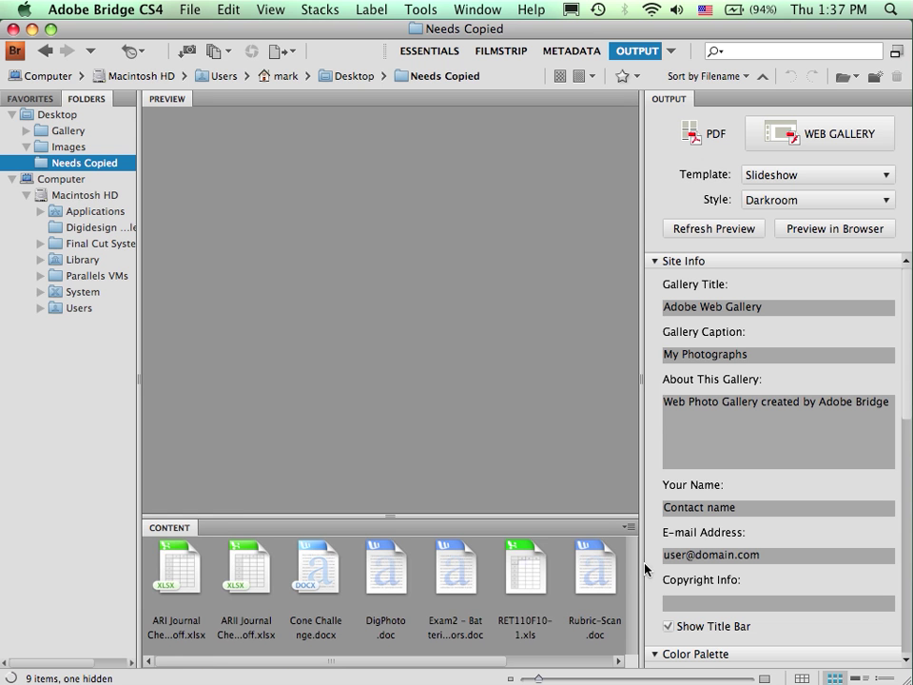
pyautogui.click(43, 151)
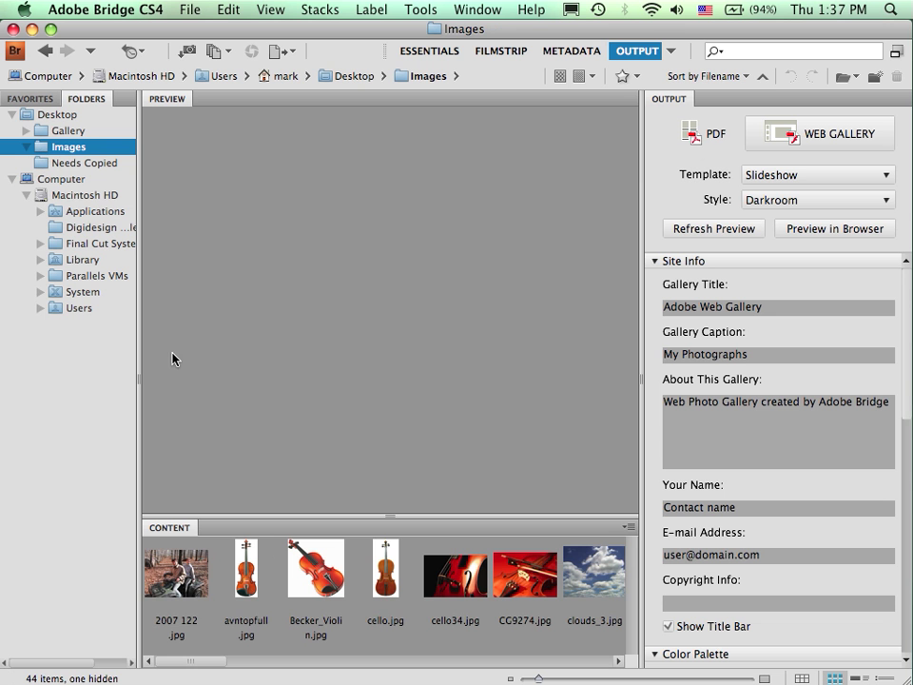
pyautogui.click(176, 571)
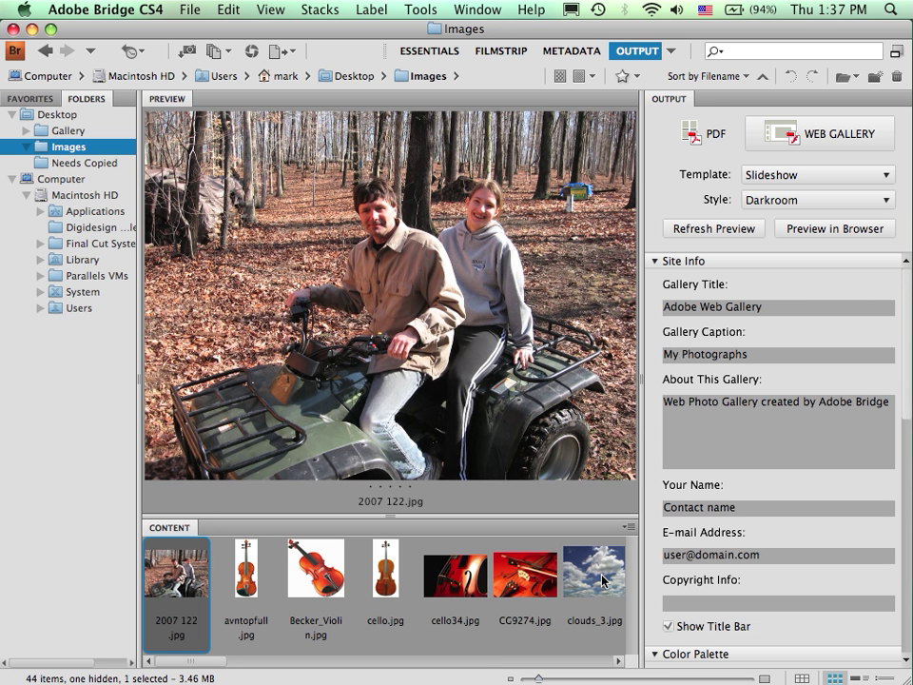
# Select the seven images through clouds_3.jpg and refresh the preview with the Standard template.
pyautogui.keyDown('shift'); pyautogui.click(602, 580); pyautogui.keyUp('shift')
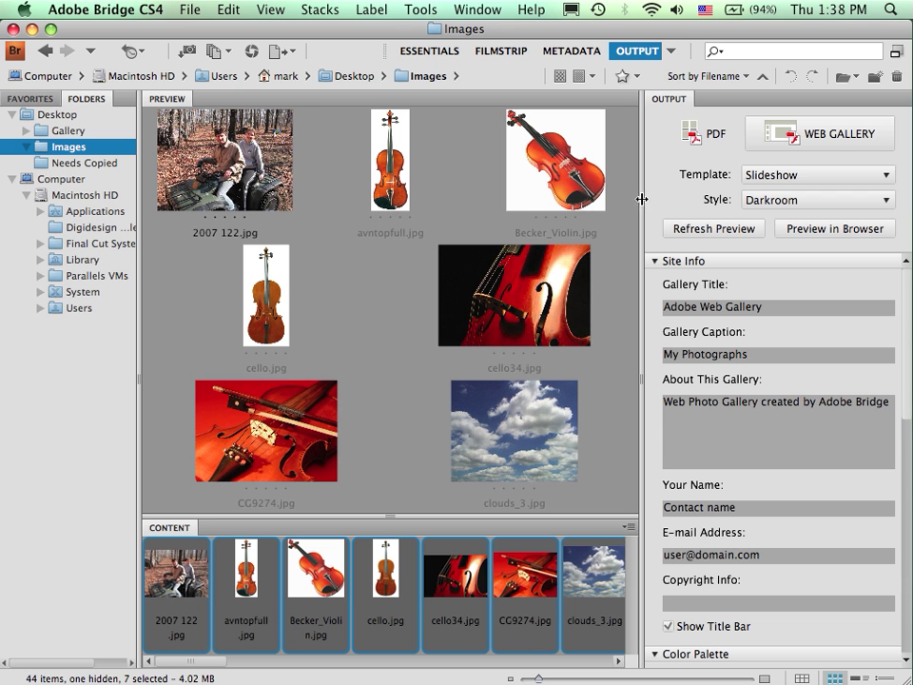
pyautogui.click(760, 181)
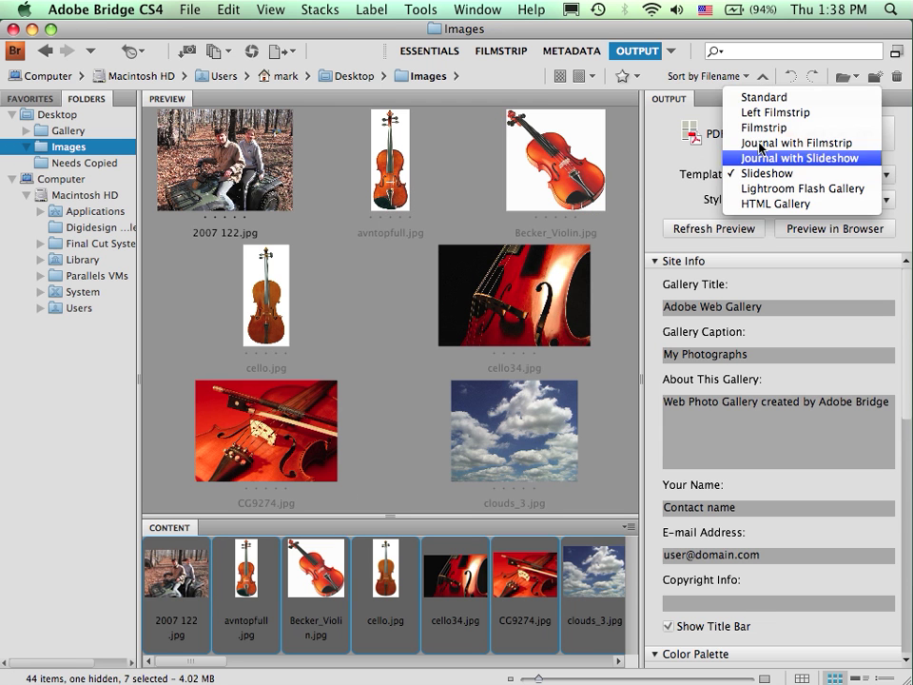
pyautogui.click(690, 218)
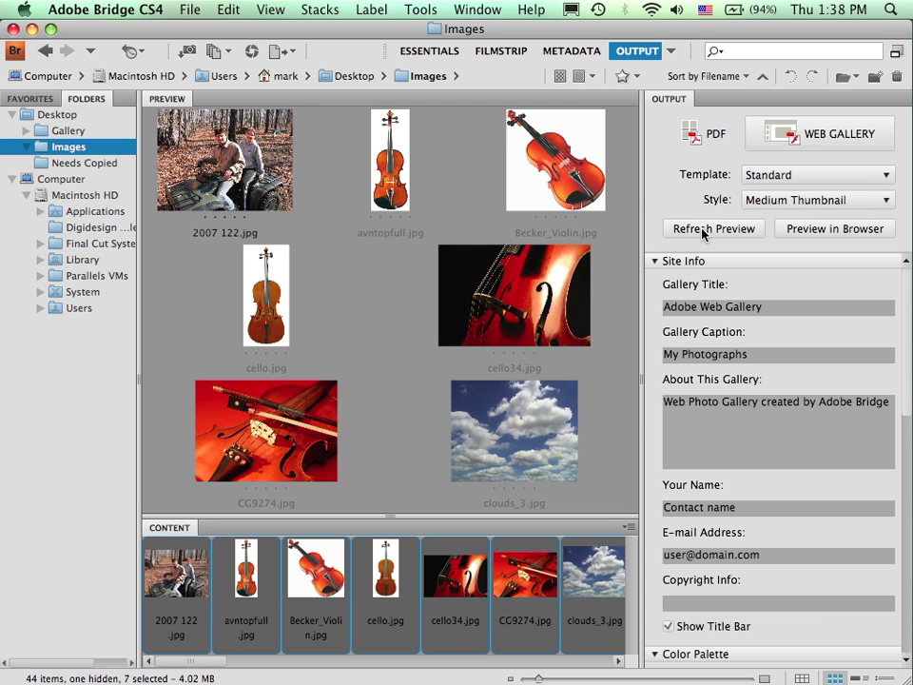
pyautogui.click(704, 229)
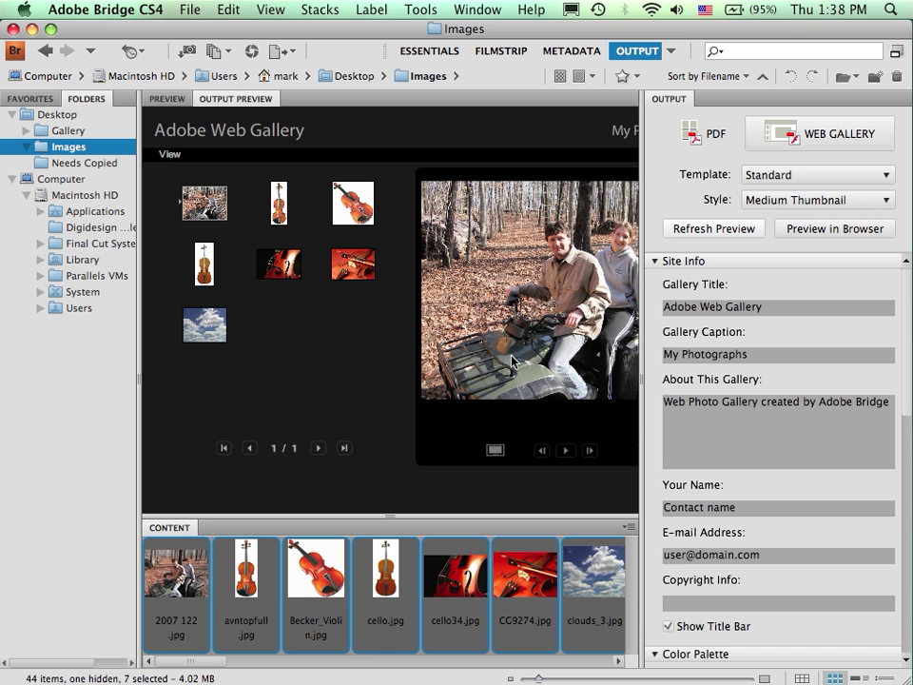
# Refresh the preview as a Slideshow gallery, then switch the template to Lightroom Flash Gallery.
pyautogui.click(800, 175)
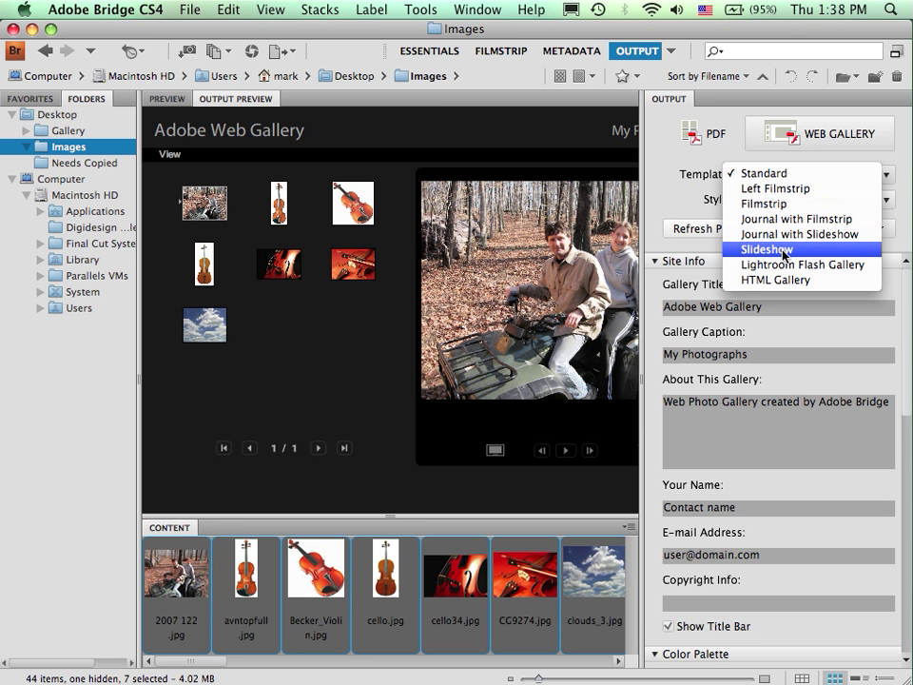
pyautogui.press('Escape')
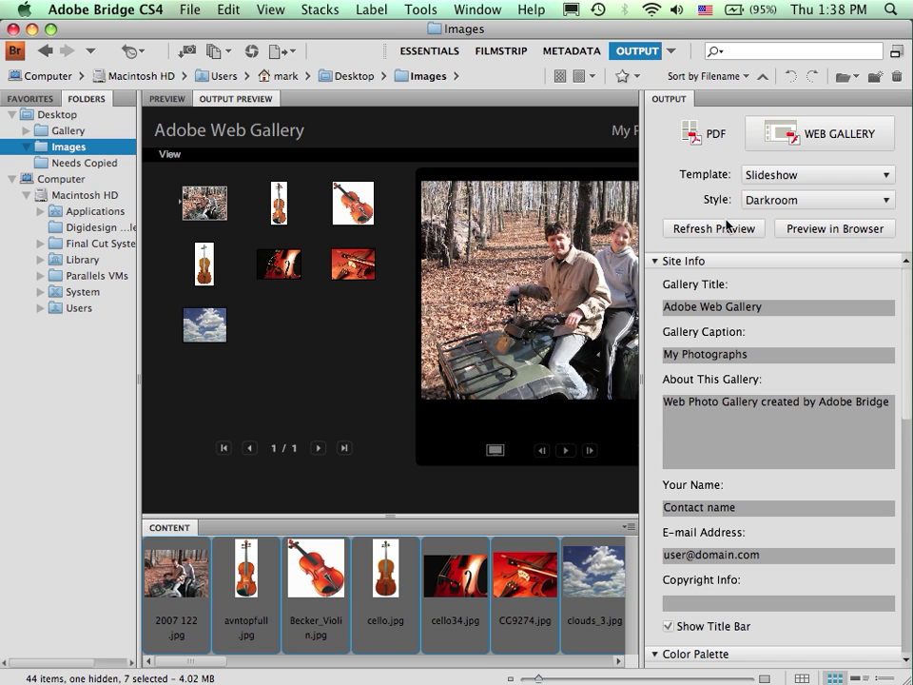
pyautogui.click(715, 228)
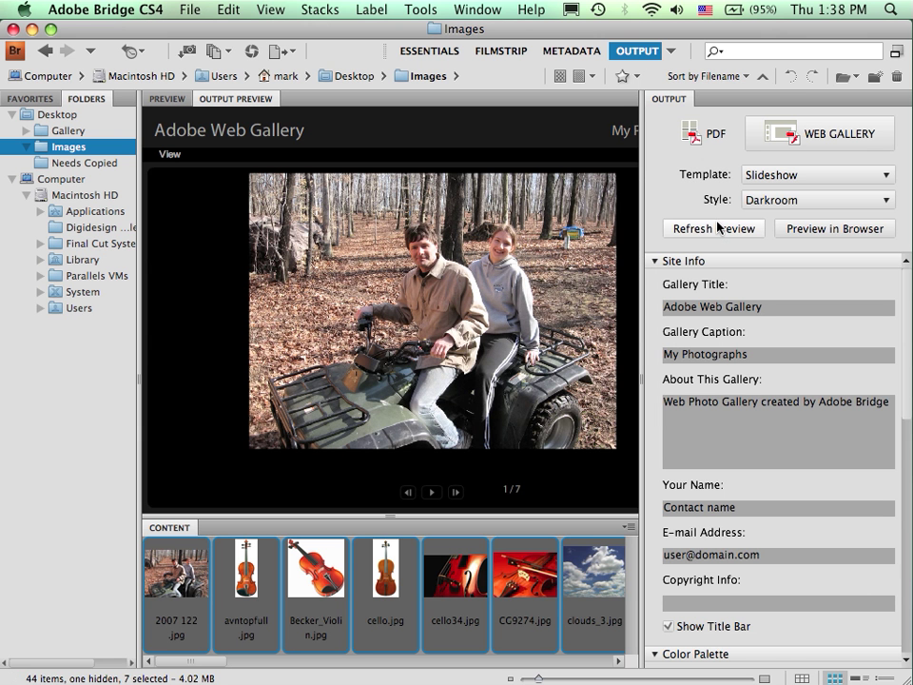
pyautogui.click(769, 181)
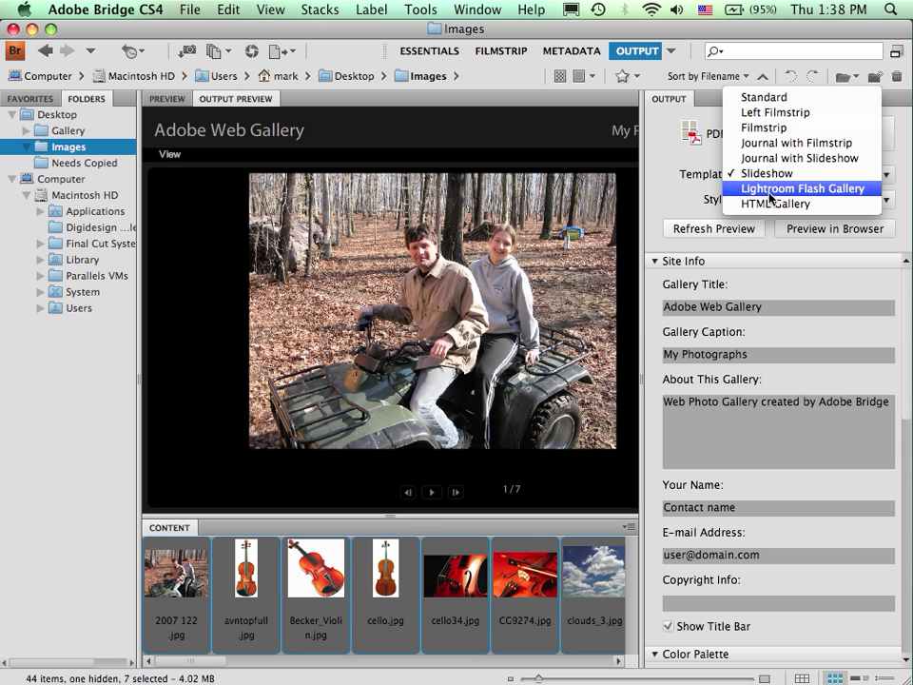
pyautogui.click(770, 188)
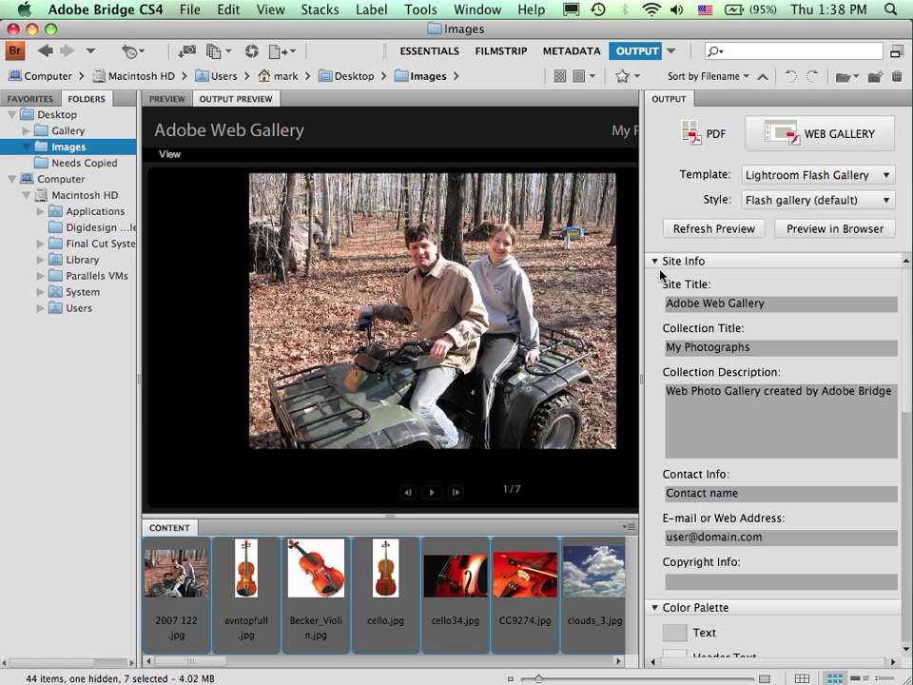
# Refresh the Lightroom Flash Gallery preview, resize the Output panel, and scroll down to Create Gallery.
pyautogui.click(714, 230)
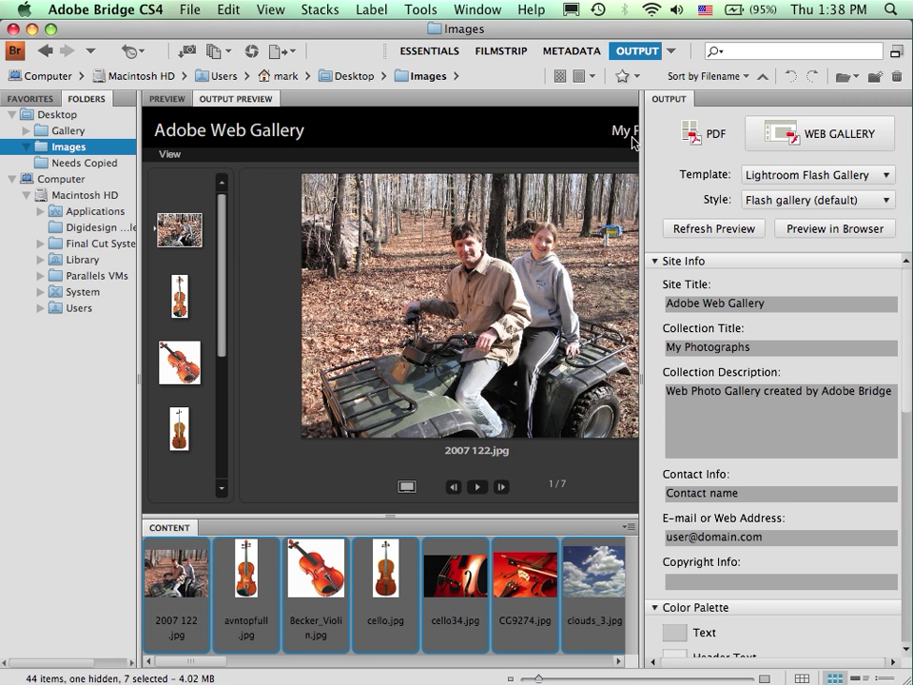
pyautogui.moveTo(652, 278); pyautogui.dragTo(685, 279)
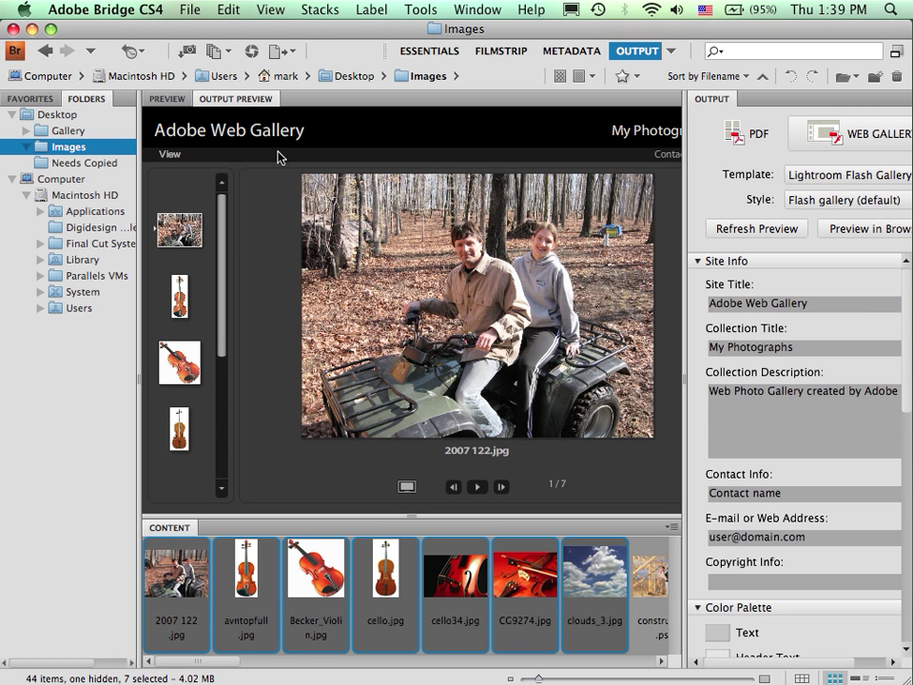
pyautogui.moveTo(225, 237)
pyautogui.mouseDown()
pyautogui.moveTo(218, 348)
pyautogui.moveTo(224, 225)
pyautogui.mouseUp()
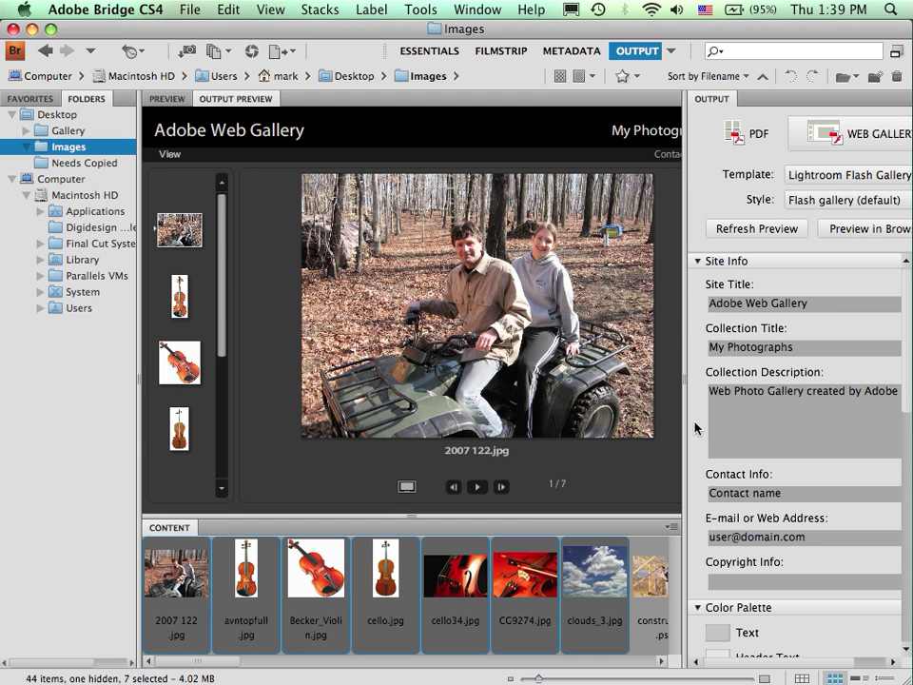
pyautogui.moveTo(685, 310); pyautogui.dragTo(652, 315)
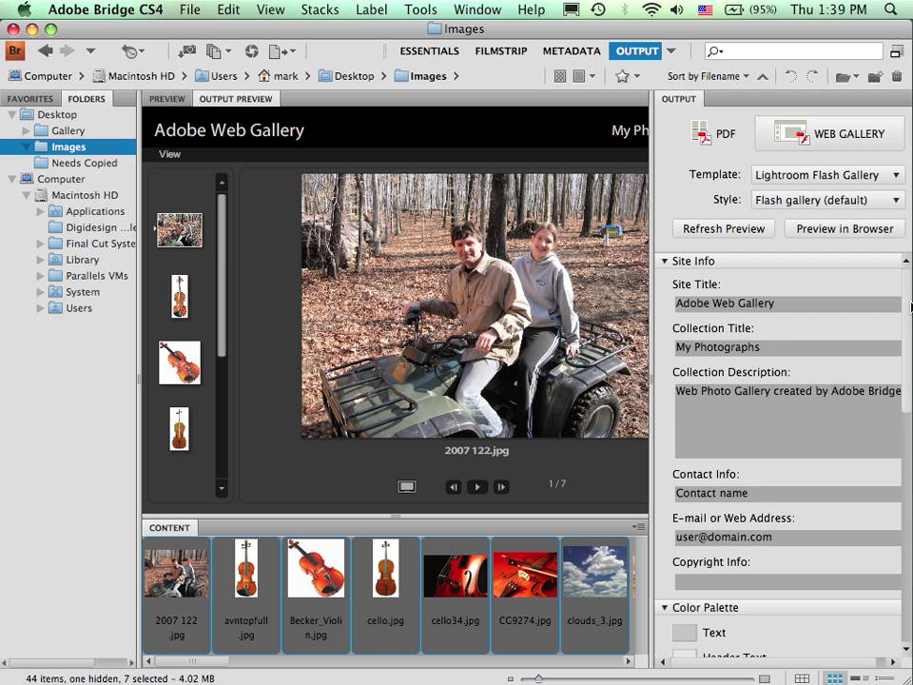
pyautogui.moveTo(905, 298); pyautogui.dragTo(907, 521)
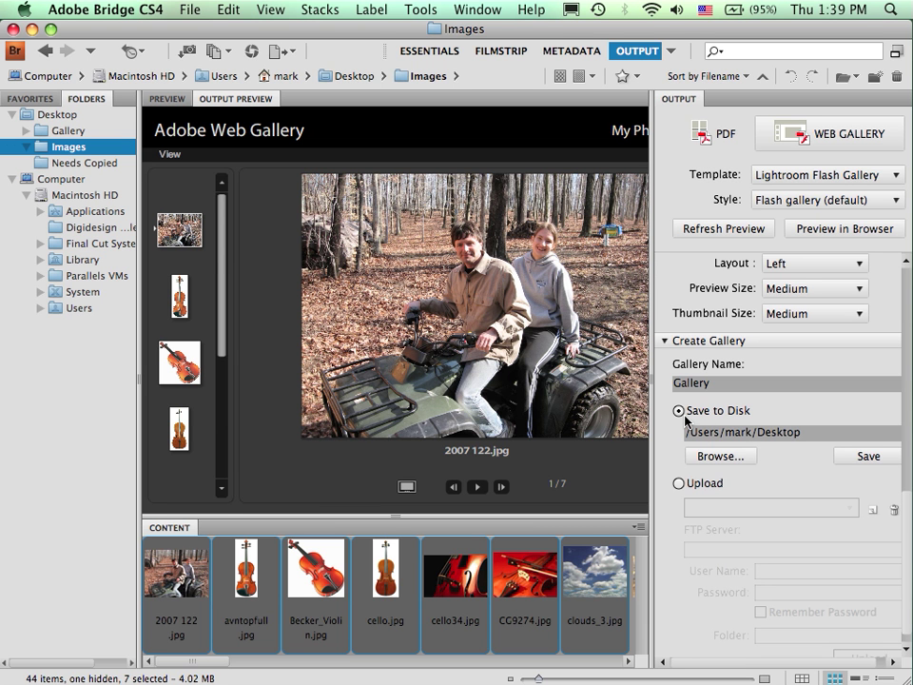
# Delete the Save to Disk path and keep the gallery name as 'Gallery' after trying 'Web Photo'.
pyautogui.moveTo(801, 432); pyautogui.dragTo(677, 435)
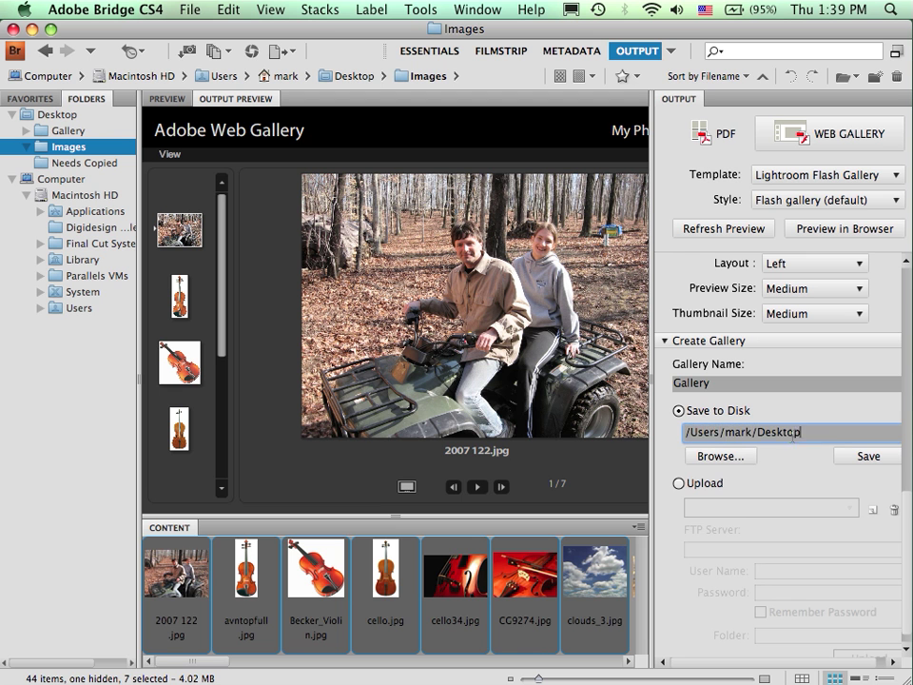
pyautogui.press('BackSpace')
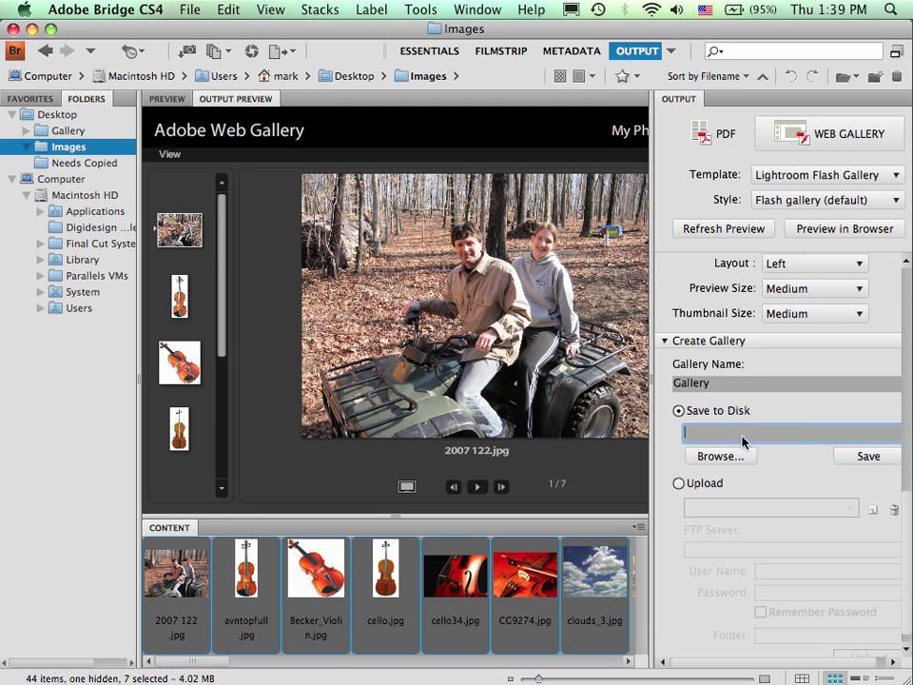
pyautogui.click(674, 383)
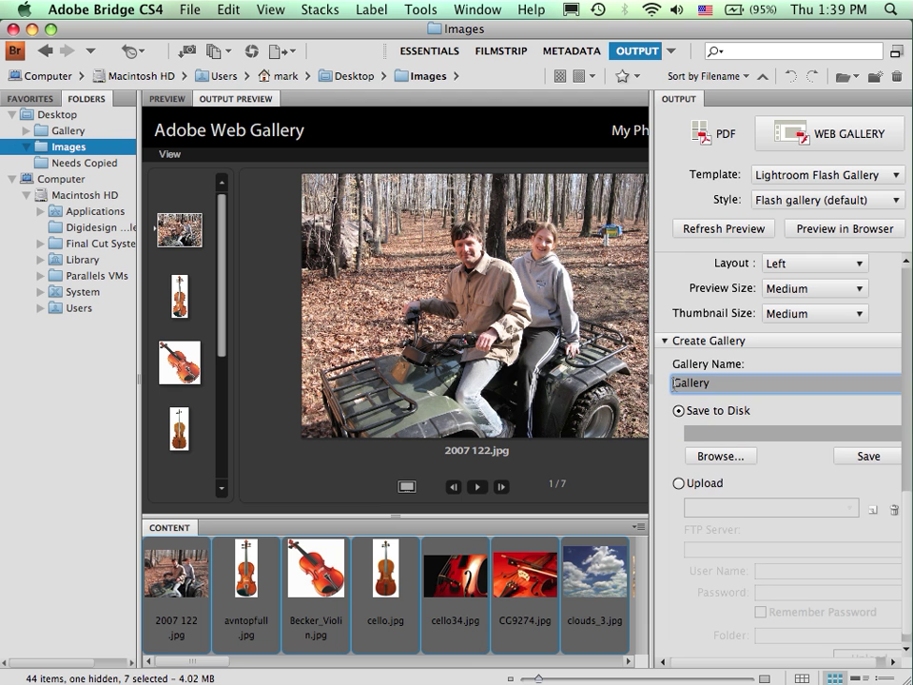
pyautogui.write('Web Photo')
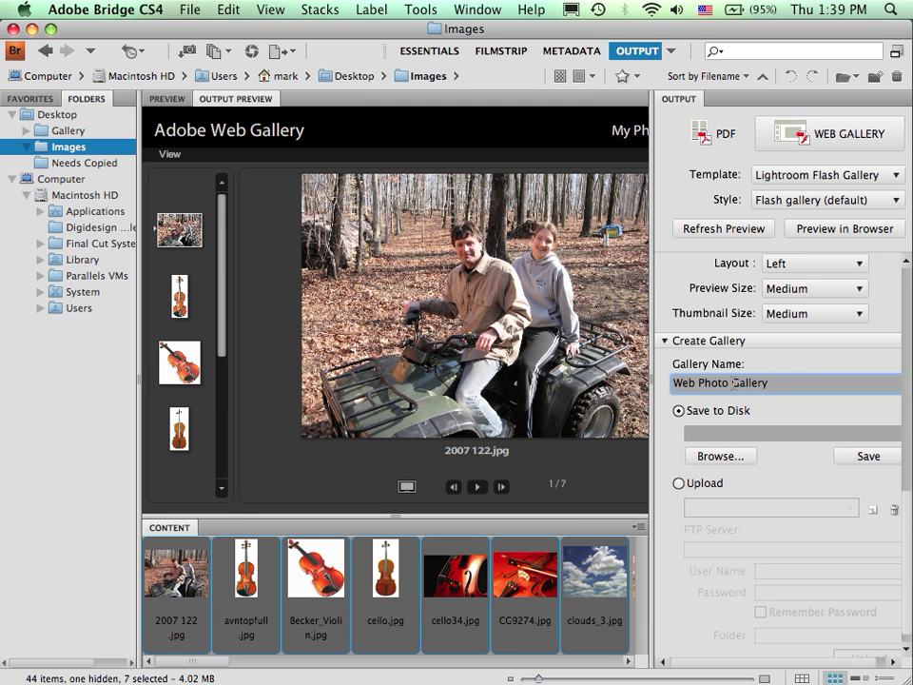
pyautogui.moveTo(731, 382); pyautogui.dragTo(671, 382)
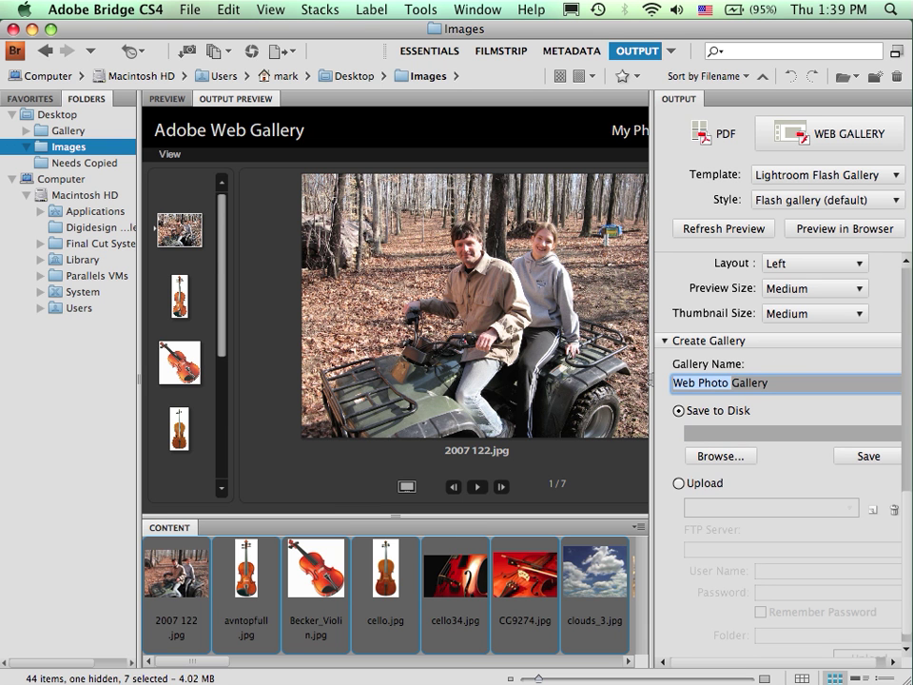
pyautogui.press('BackSpace')
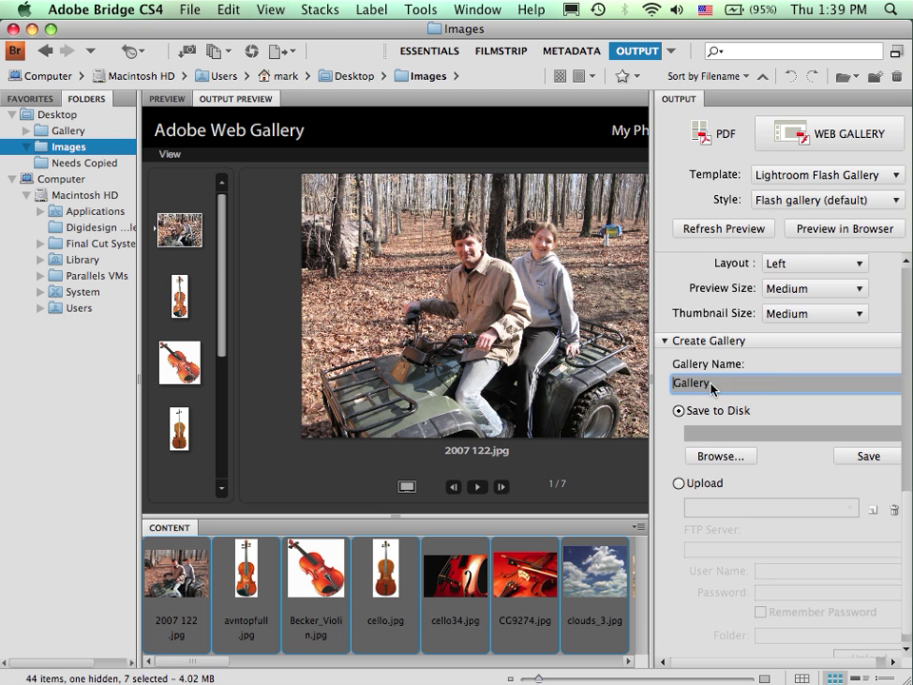
# Create a new Desktop folder named test and choose it as the gallery's save location.
pyautogui.click(721, 458)
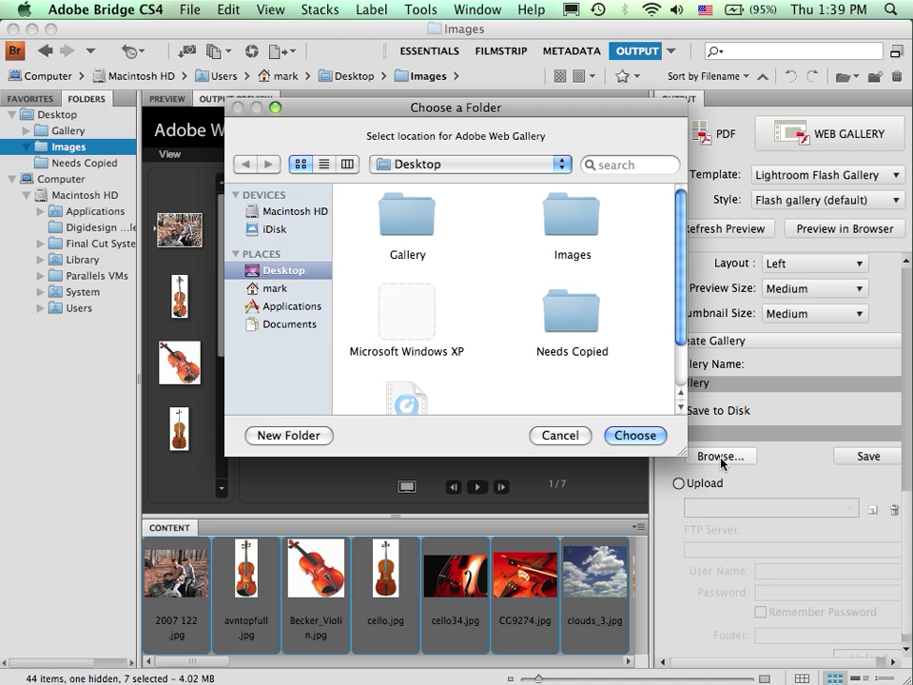
pyautogui.click(271, 215)
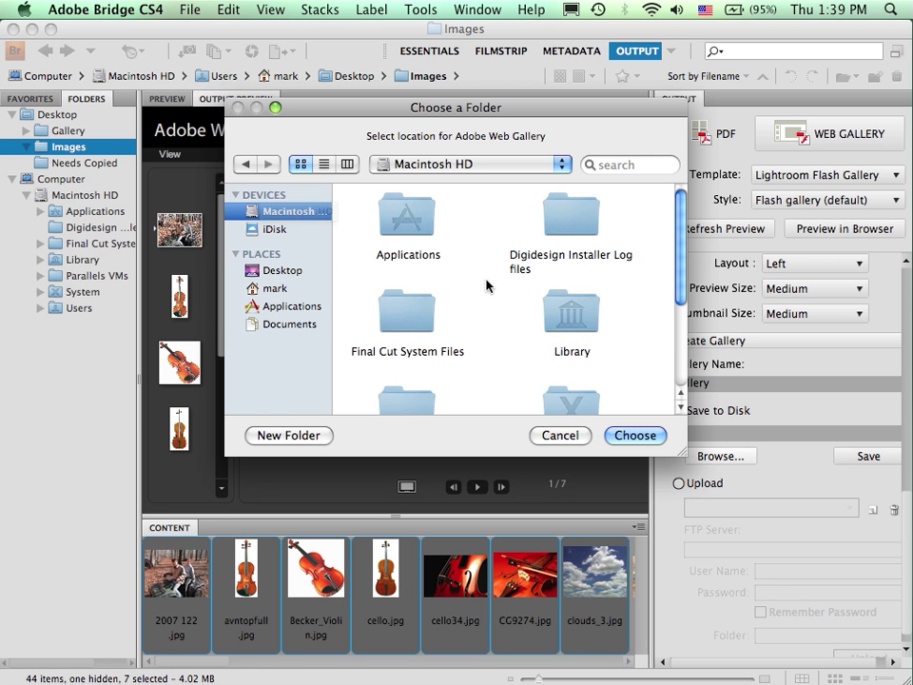
pyautogui.scroll(-2, 533, 285)
pyautogui.scroll(-2, 487, 285)
pyautogui.scroll(-1, 487, 286)
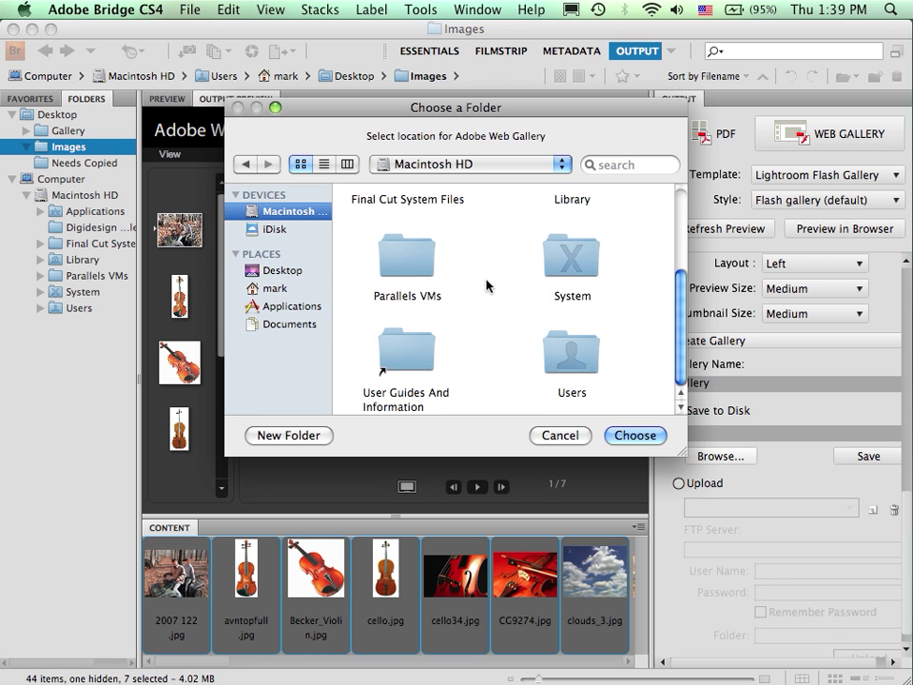
pyautogui.scroll(1, 487, 285)
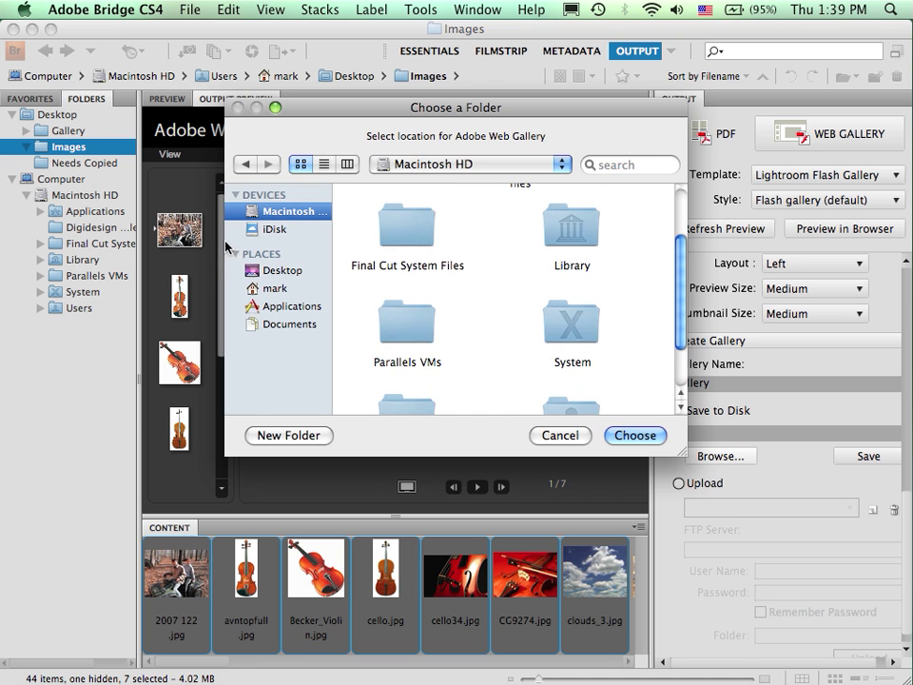
pyautogui.click(259, 270)
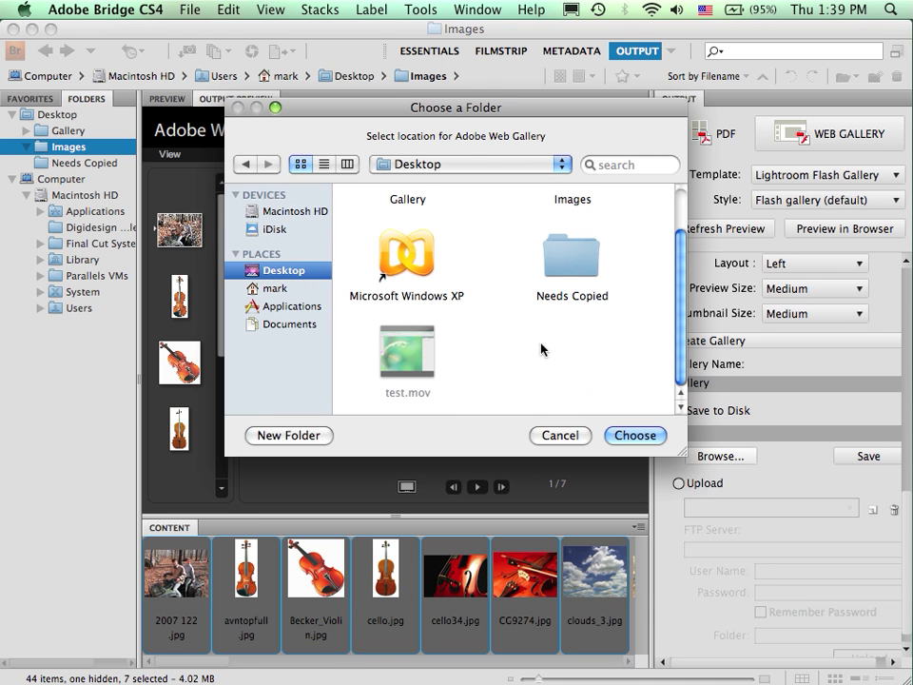
pyautogui.click(289, 435)
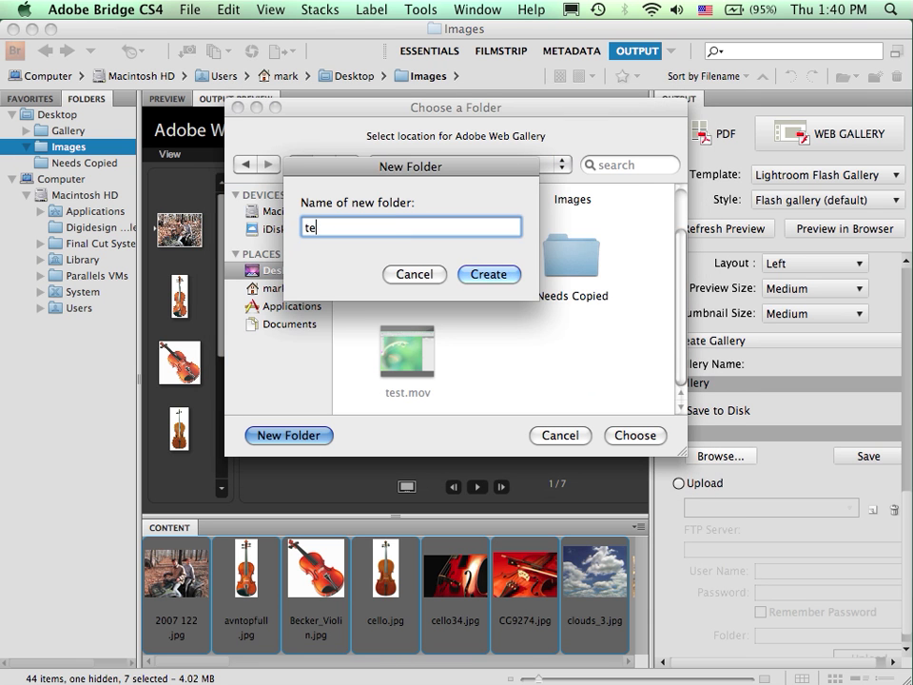
pyautogui.write('st')
pyautogui.click(480, 276)
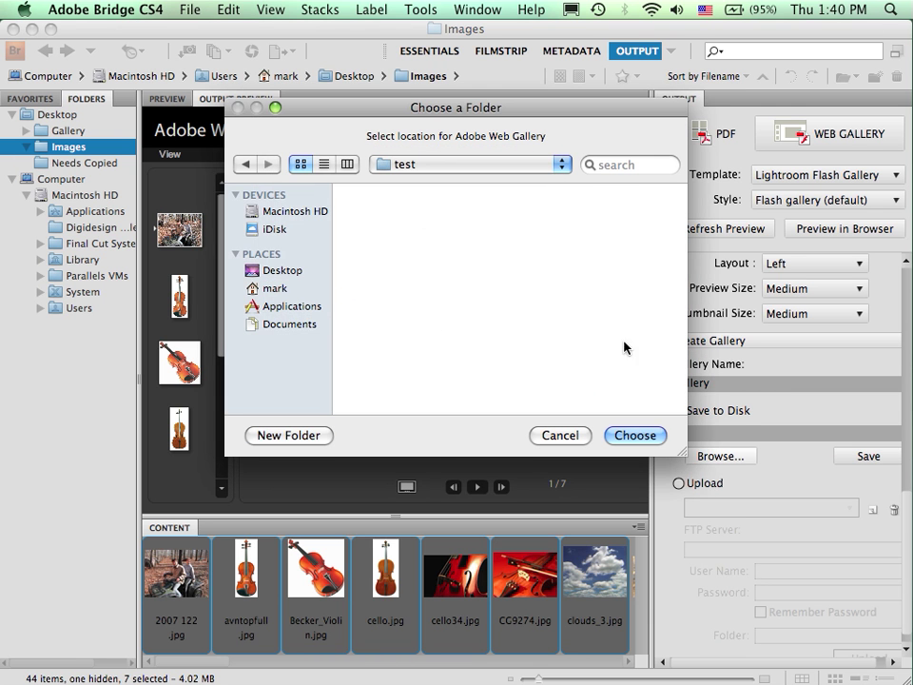
pyautogui.click(636, 435)
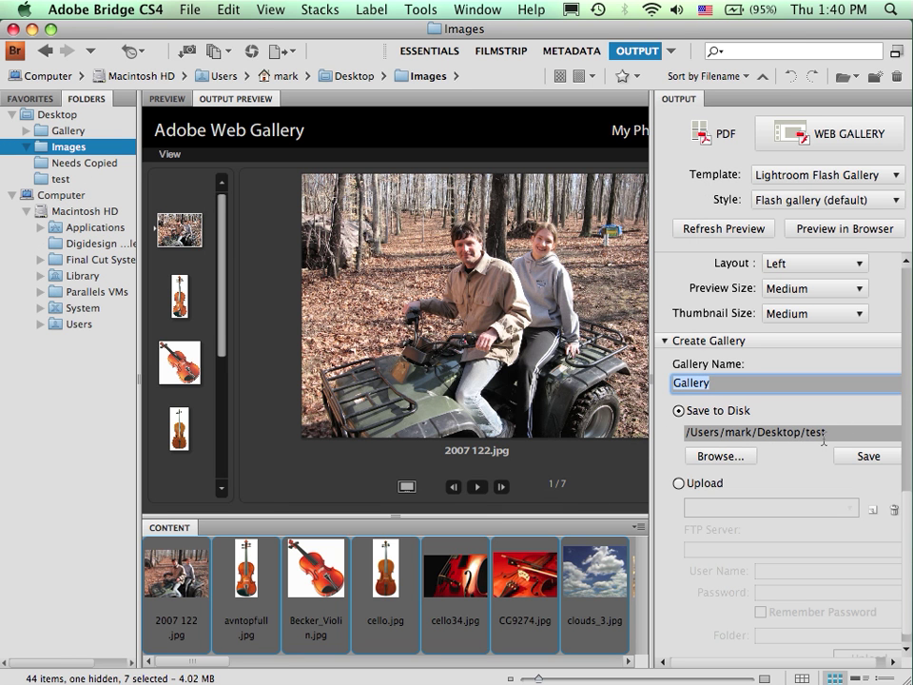
# Save the gallery into the test folder, dismiss the confirmation, and minimize Bridge.
pyautogui.click(869, 455)
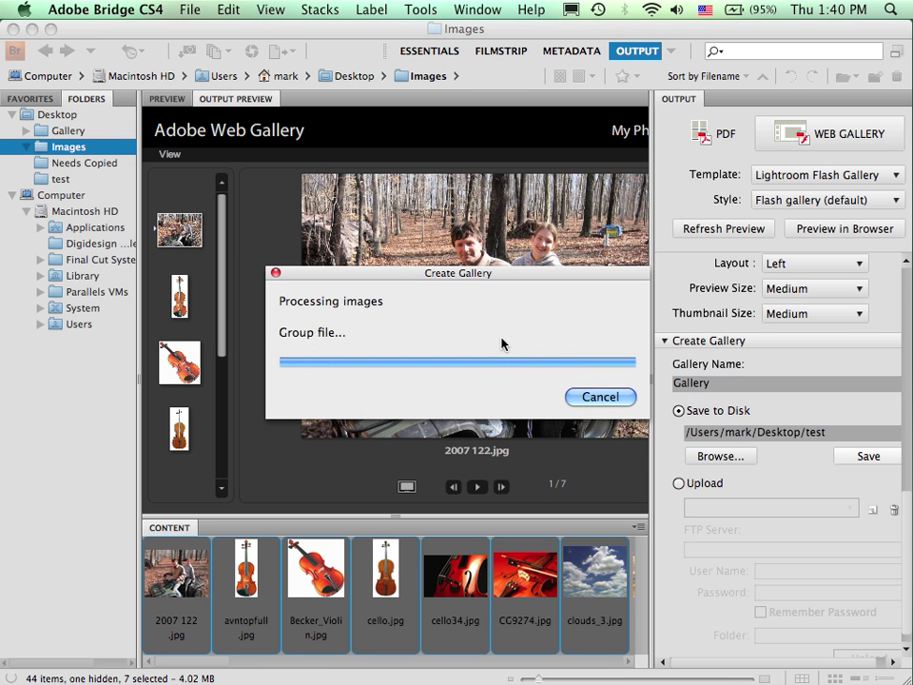
pyautogui.click(599, 401)
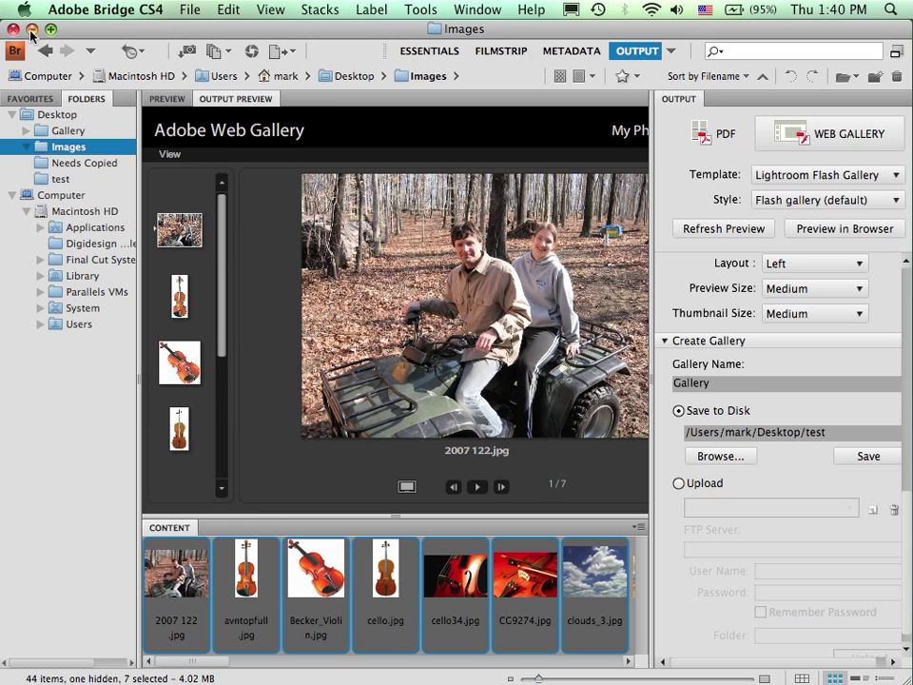
pyautogui.click(31, 29)
# Open the Desktop test folder, expand Gallery, and open index.html in Firefox.
pyautogui.moveTo(844, 502); pyautogui.dragTo(371, 278)
pyautogui.doubleClick(384, 269)
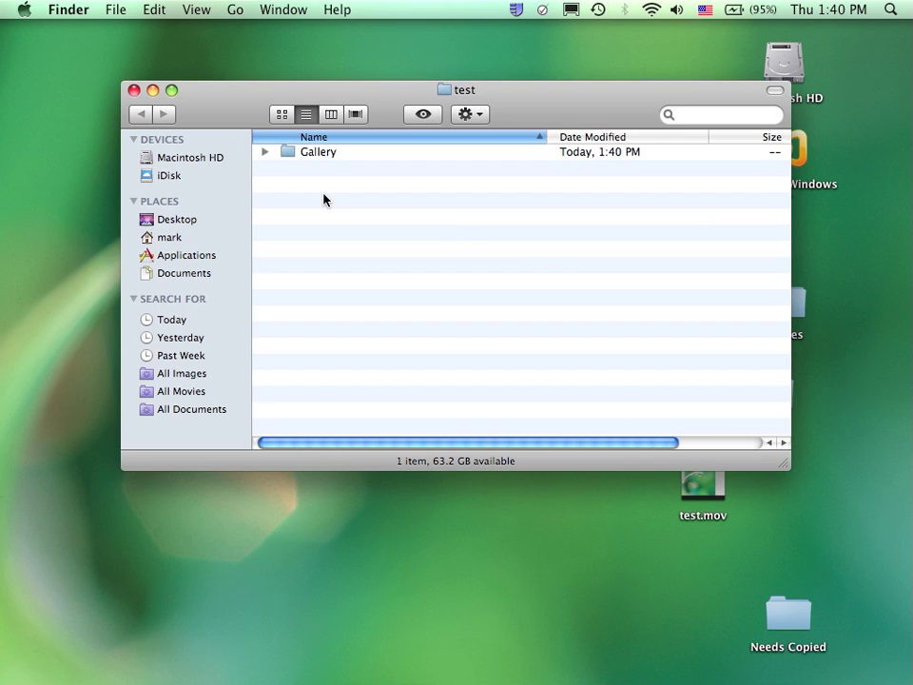
pyautogui.click(264, 152)
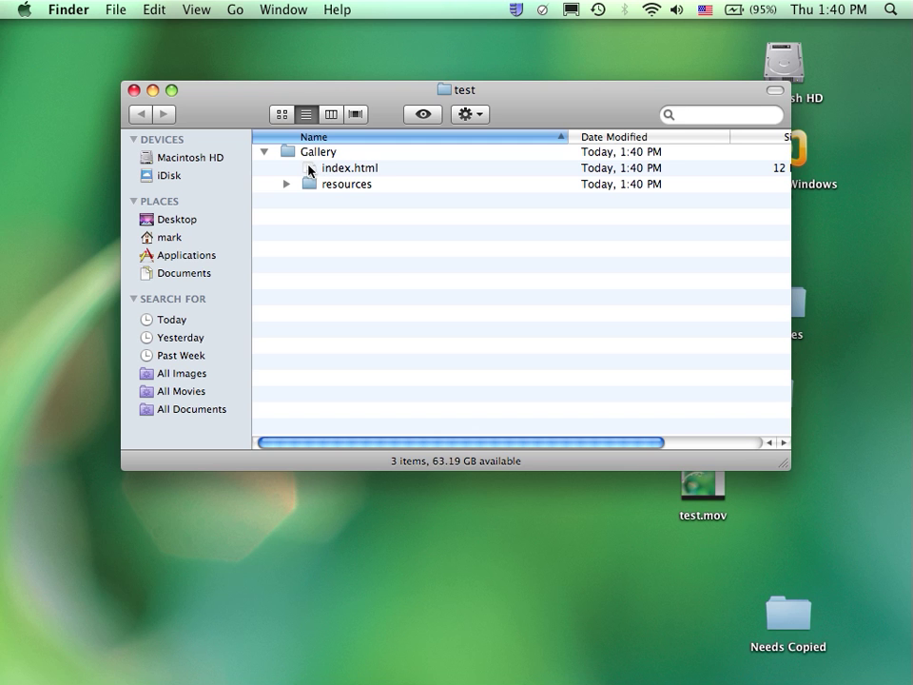
pyautogui.doubleClick(309, 168)
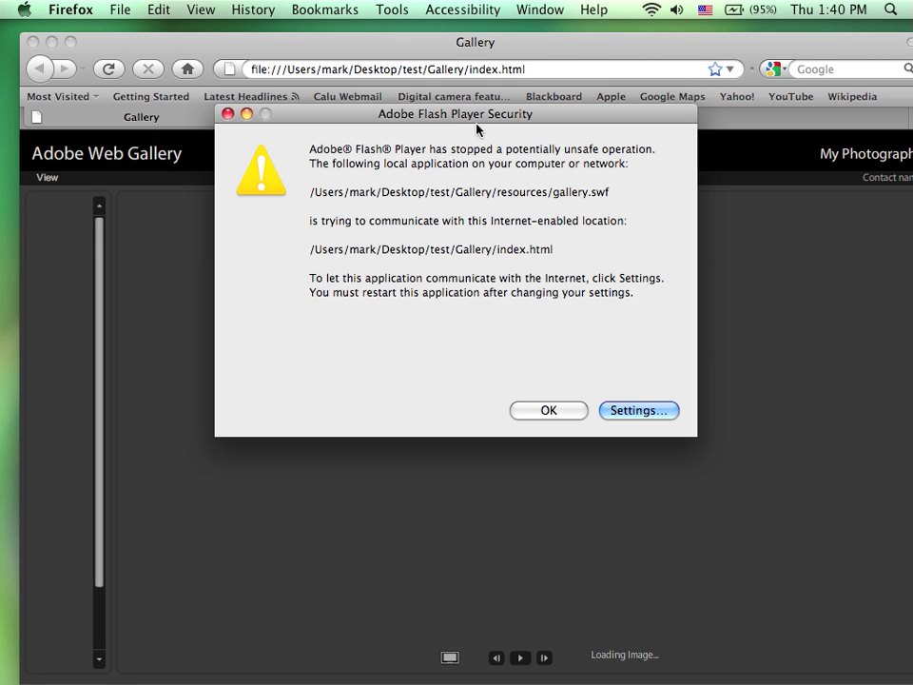
# Dismiss the Flash Player security warning and play the seven-image gallery as a slideshow.
pyautogui.moveTo(483, 121); pyautogui.dragTo(474, 165)
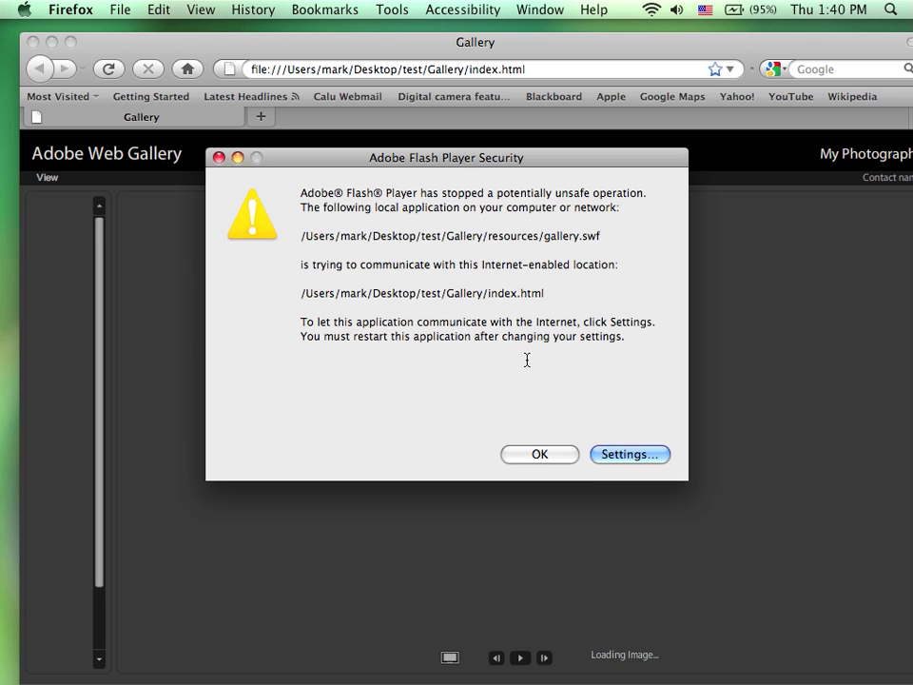
pyautogui.click(551, 457)
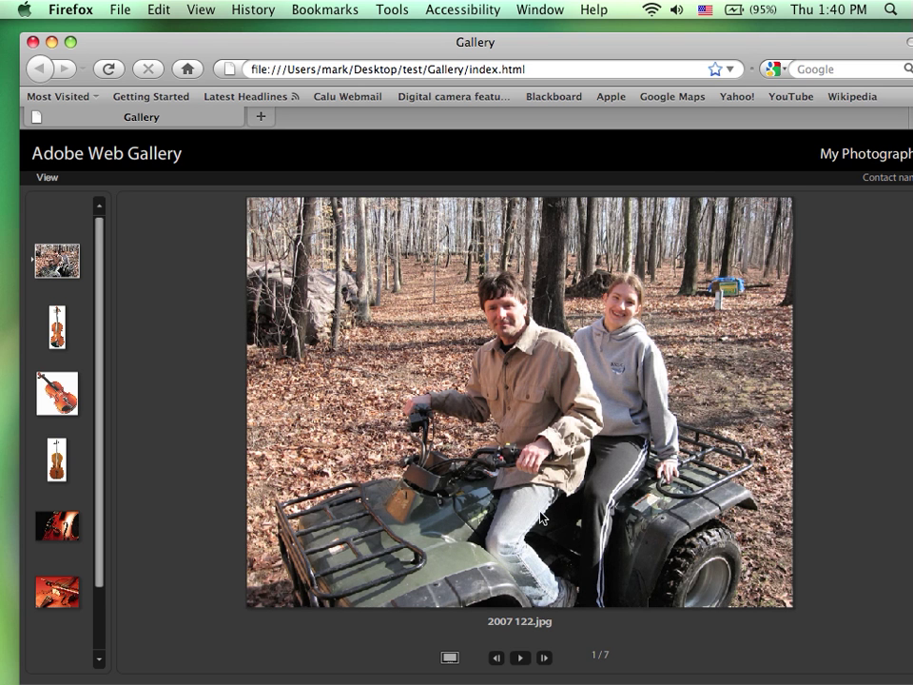
pyautogui.click(521, 658)
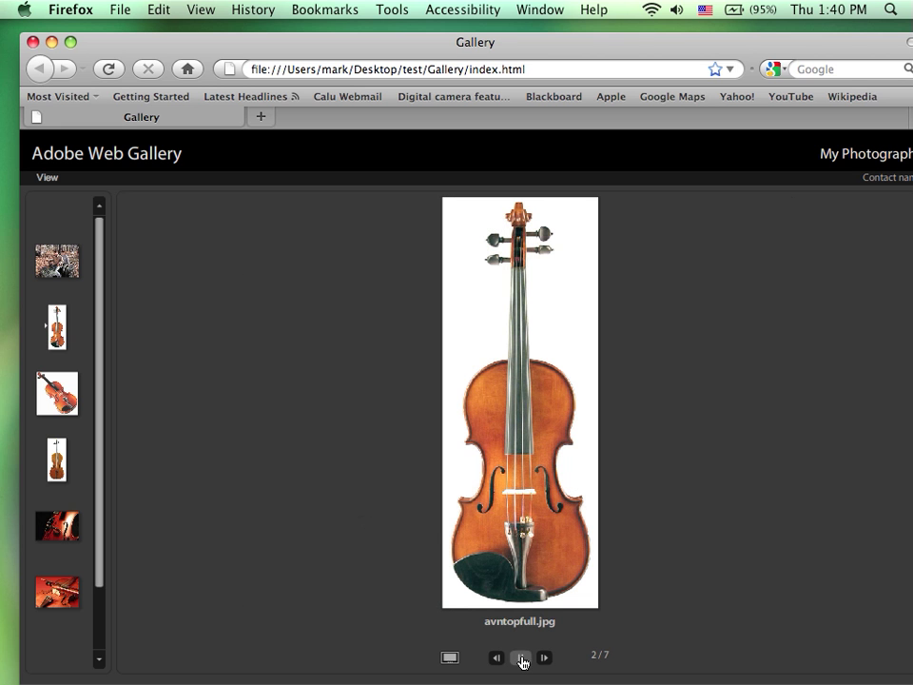